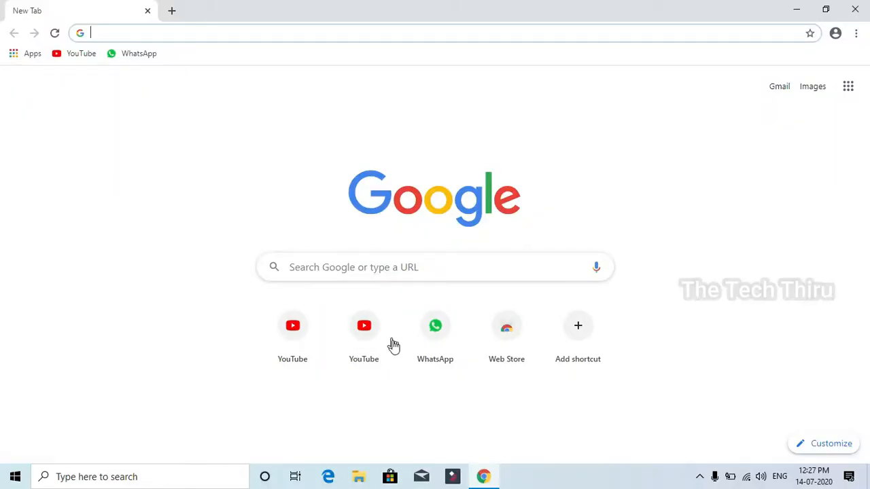
# Step: Search Google for "windows 10 os download" and open Microsoft's Download Windows 10 Disc Image (ISO File) result
pyautogui.click(372, 272)
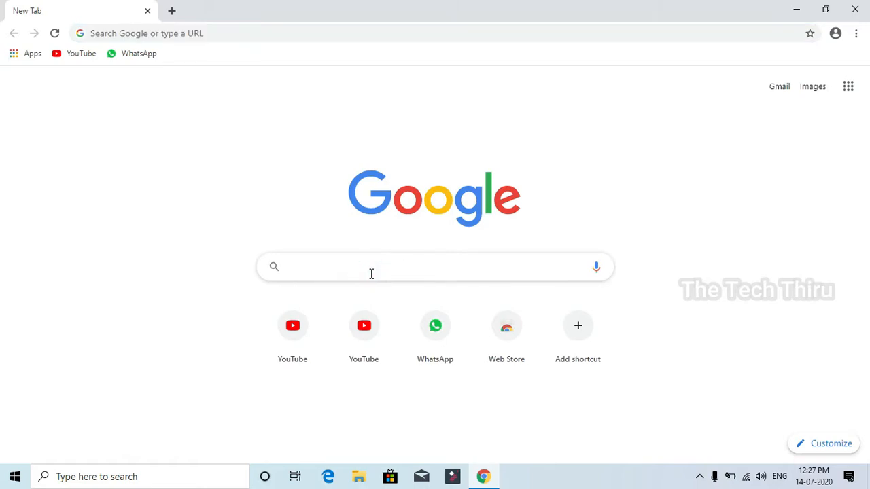
pyautogui.write('w')
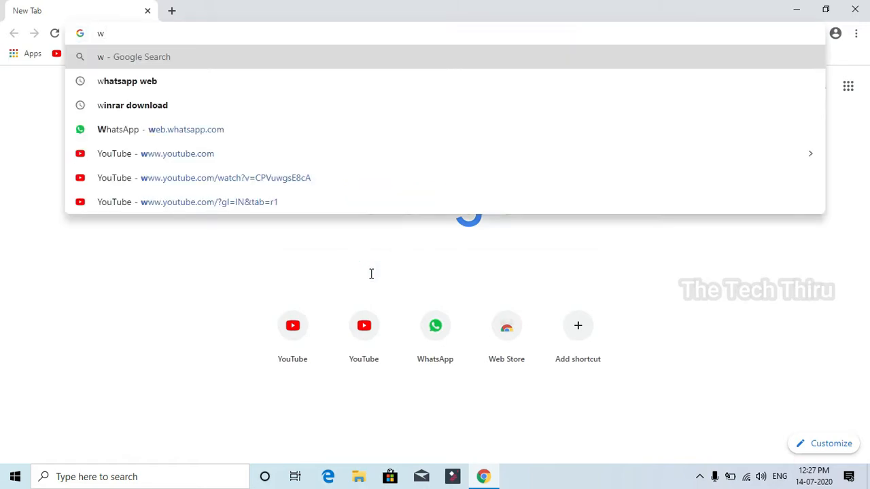
pyautogui.write('i')
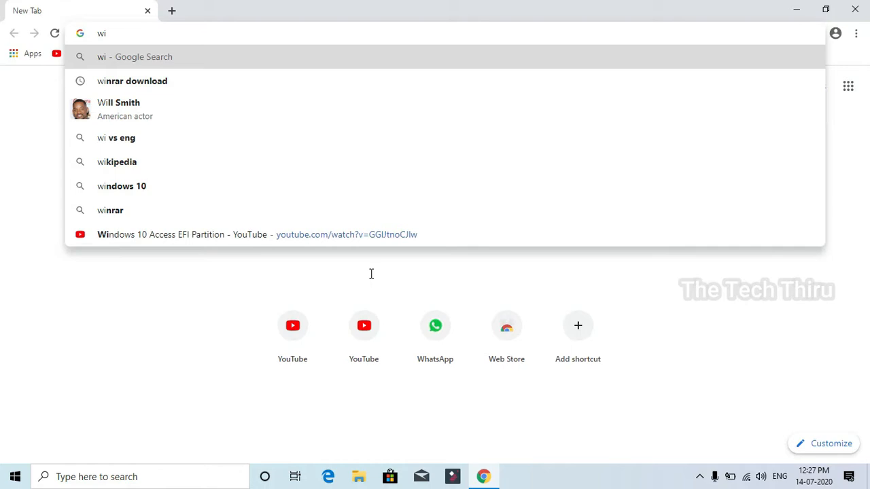
pyautogui.write('nd')
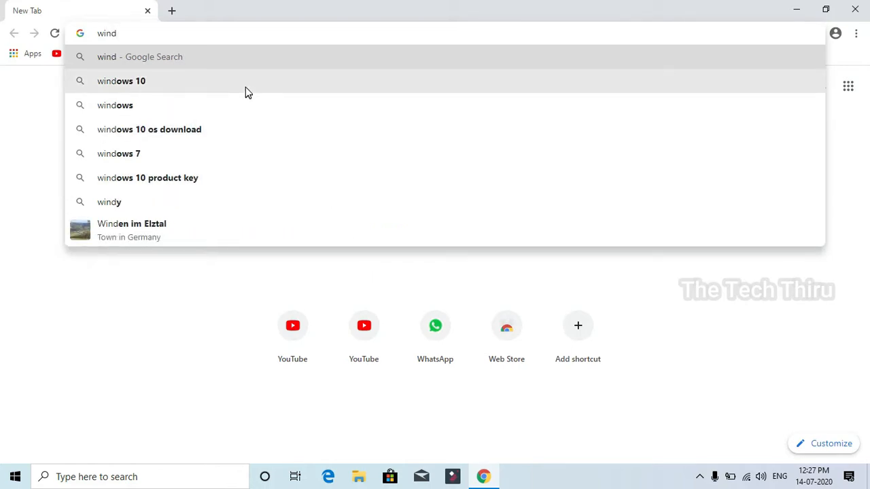
pyautogui.click(235, 130)
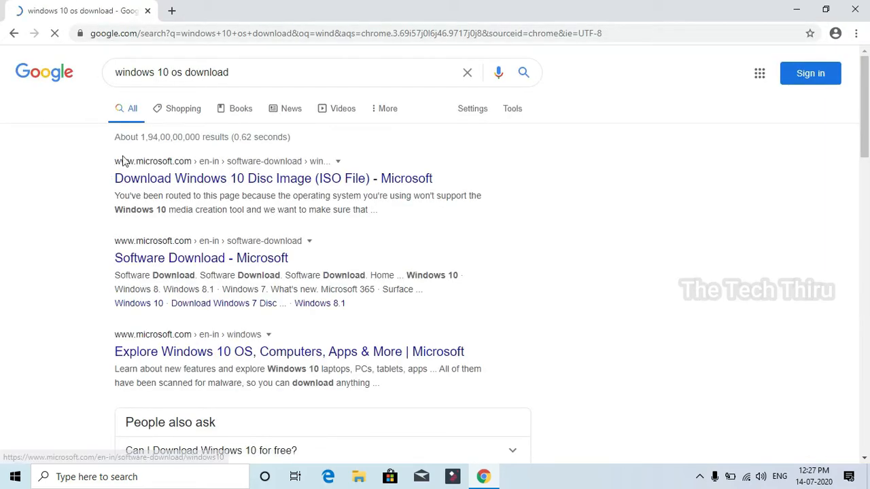
pyautogui.moveTo(117, 175); pyautogui.dragTo(207, 171)
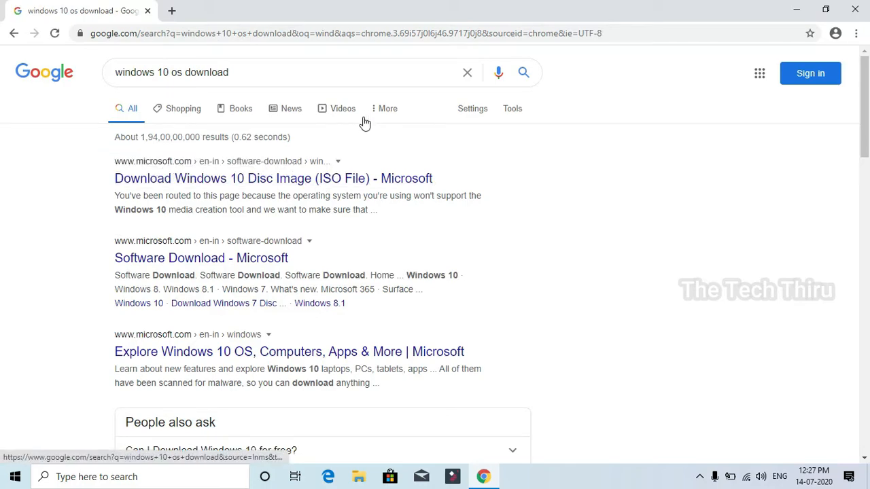
pyautogui.click(361, 182)
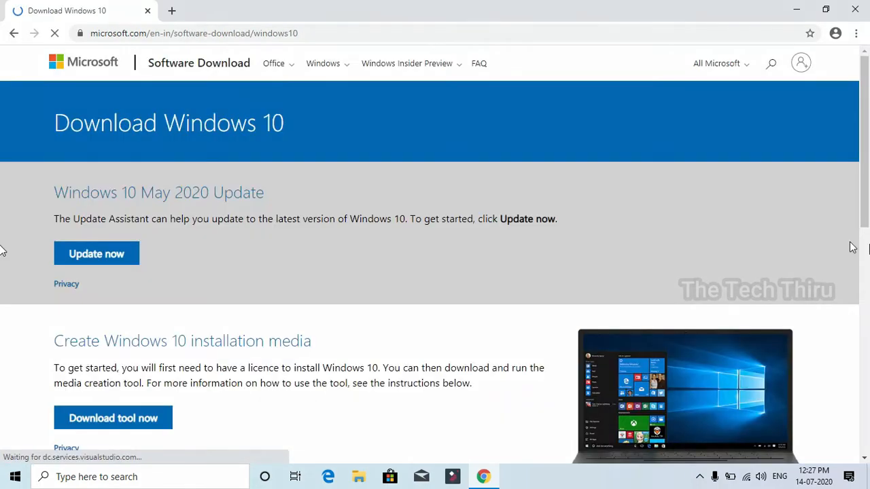
# Step: Reload the Download Windows 10 page under developer-tools device emulation to reach the ISO page, and close the developer tools
pyautogui.moveTo(861, 189); pyautogui.dragTo(869, 277)
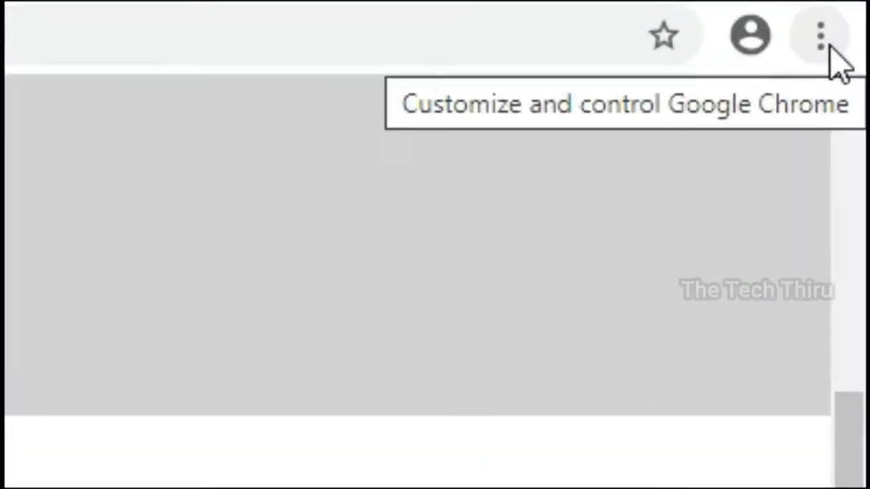
pyautogui.click(857, 33)
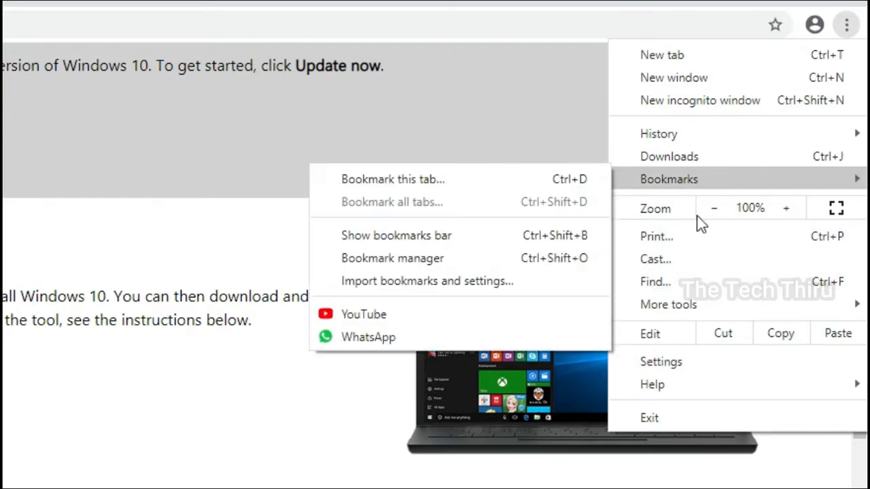
pyautogui.moveTo(707, 311)
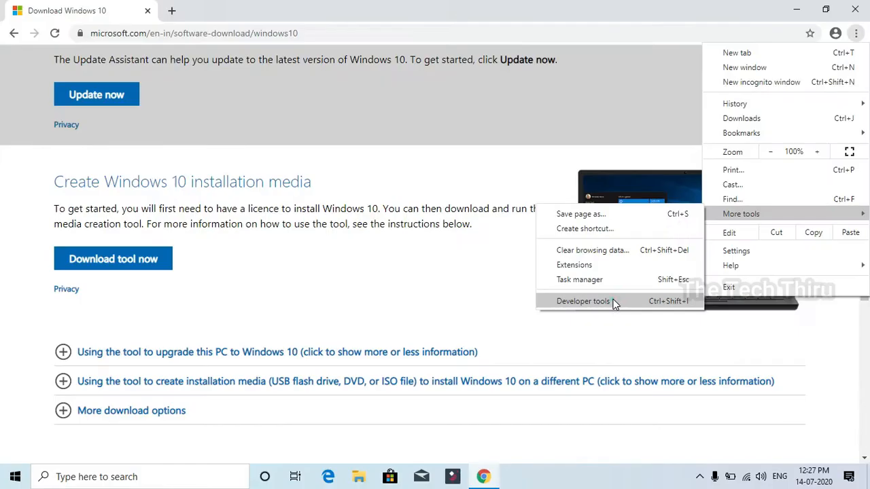
pyautogui.click(463, 440)
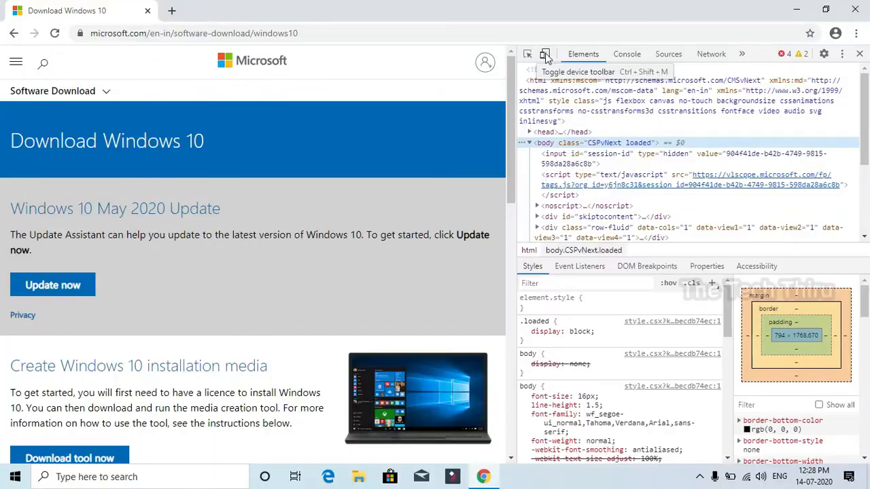
pyautogui.click(510, 78)
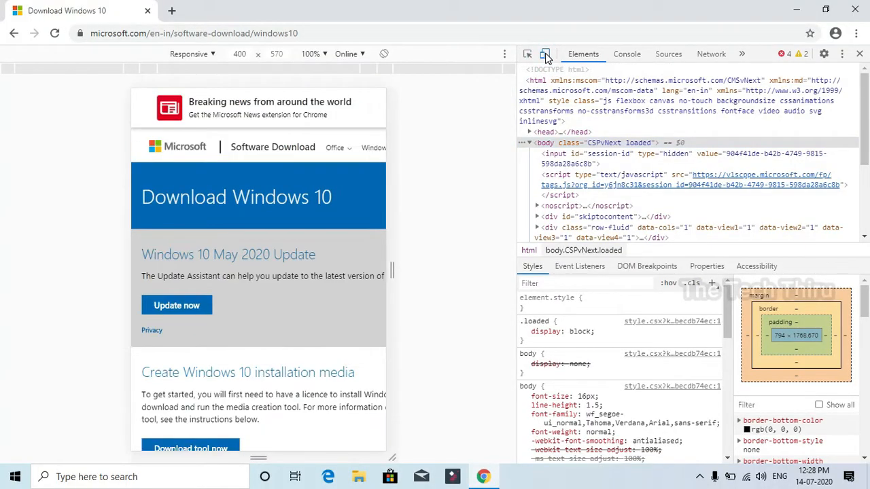
pyautogui.click(55, 34)
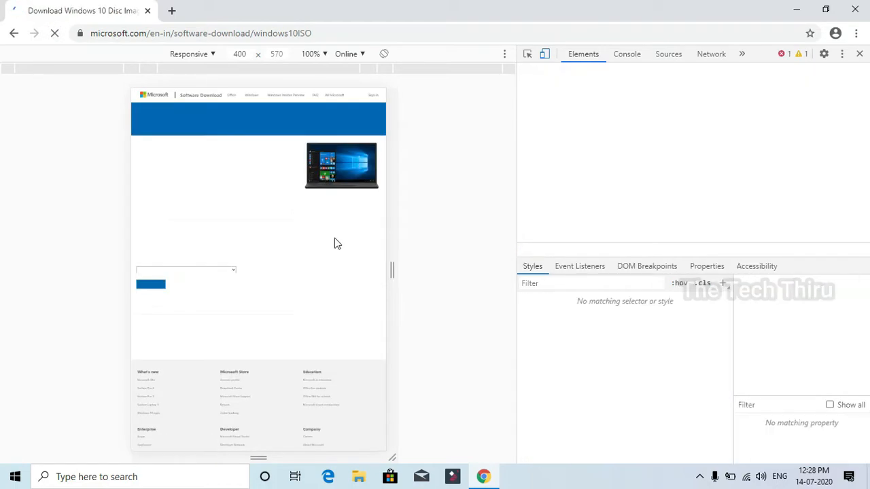
pyautogui.click(545, 53)
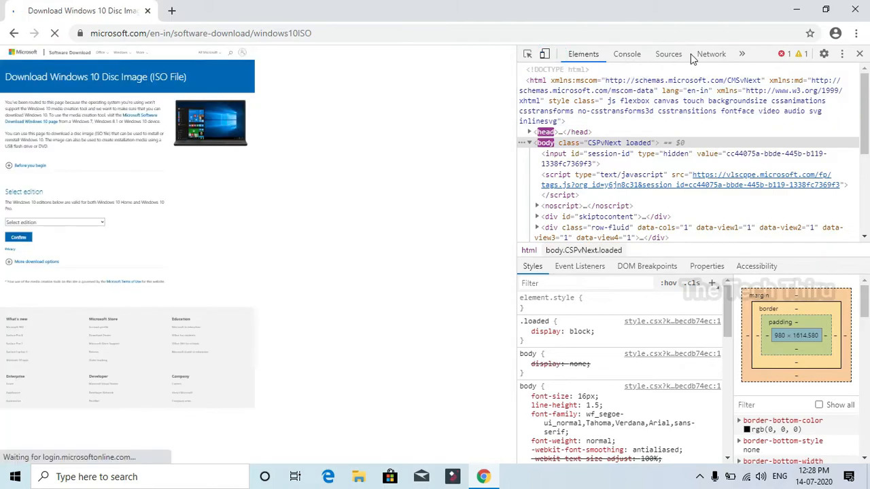
pyautogui.click(860, 54)
# Step: Choose Windows 10 under the May 2020 Update as the edition and confirm it
pyautogui.scroll(-1, 866, 279)
pyautogui.scroll(1, 865, 279)
pyautogui.scroll(-1, 842, 285)
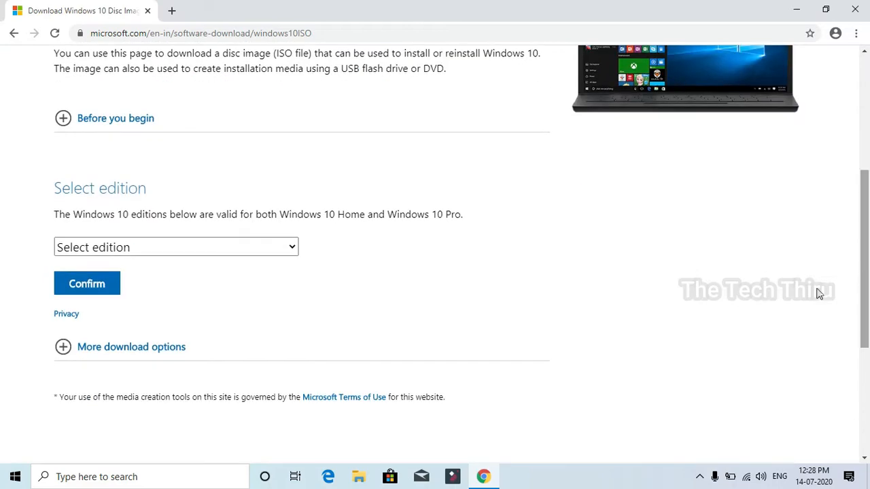
pyautogui.click(292, 250)
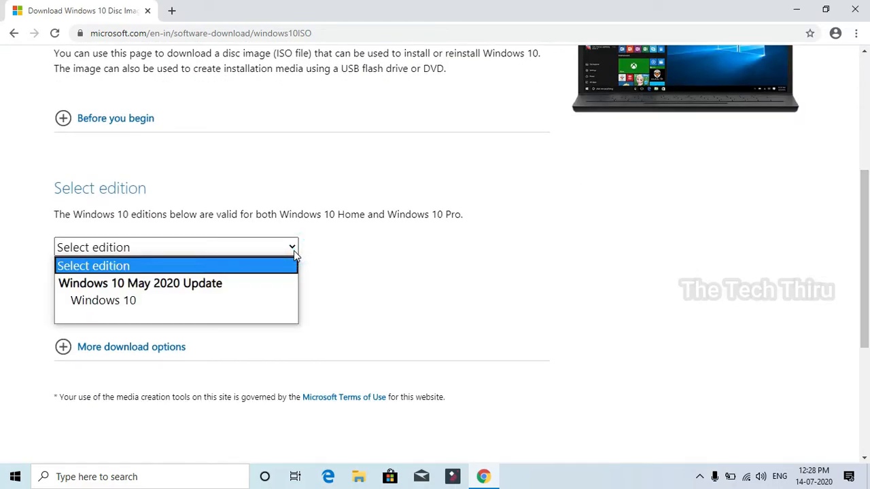
pyautogui.click(181, 302)
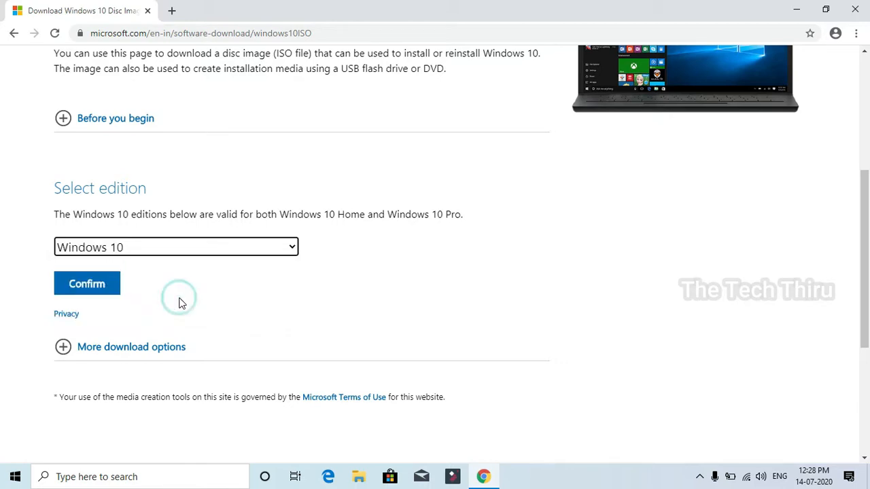
pyautogui.click(85, 289)
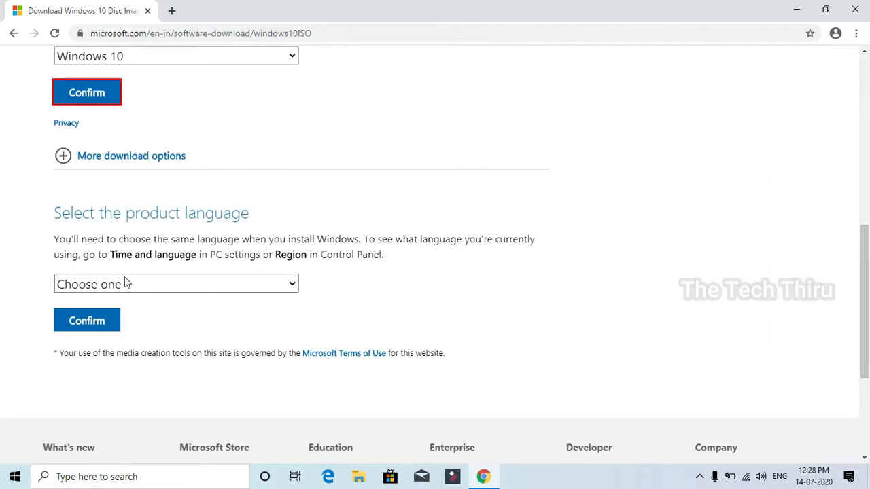
# Step: Confirm English International as the product language and start the 64-bit Windows 10 download
pyautogui.click(251, 287)
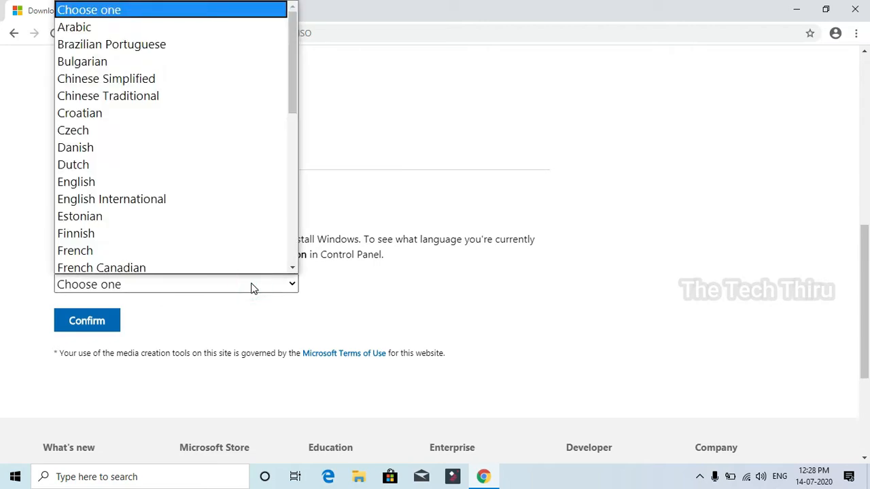
pyautogui.click(192, 198)
pyautogui.click(65, 325)
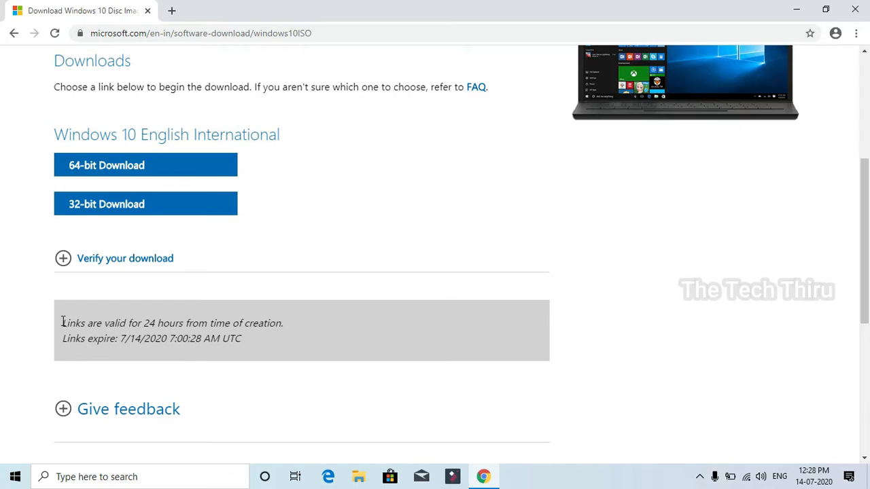
pyautogui.moveTo(62, 322); pyautogui.dragTo(319, 365)
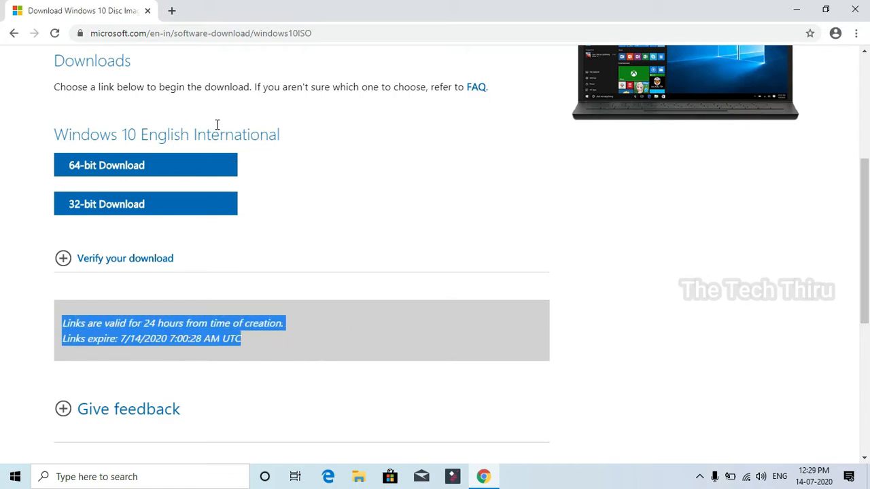
pyautogui.click(163, 164)
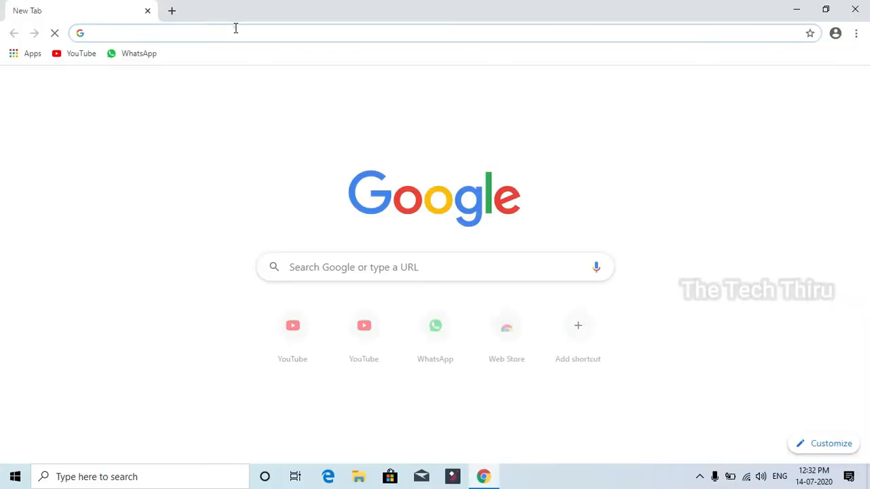
# Step: Search Google for "rufus download" and open the official Rufus website
pyautogui.click(235, 28)
pyautogui.write('r')
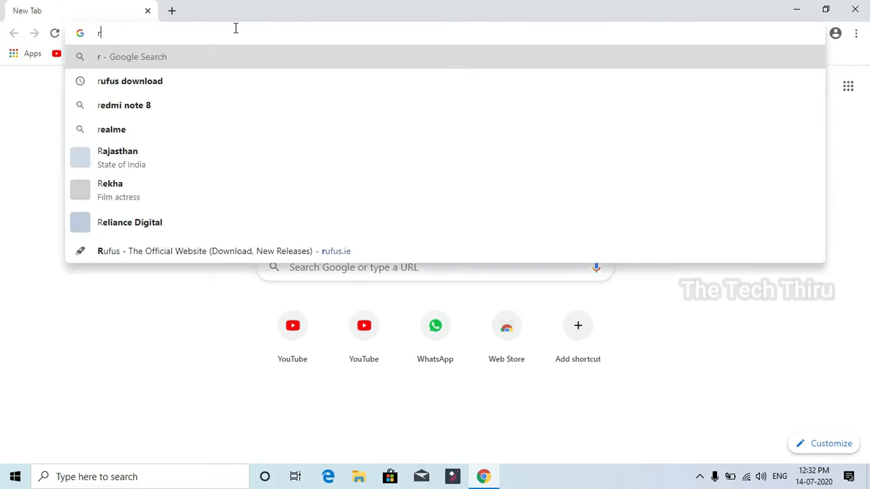
pyautogui.write('ufus')
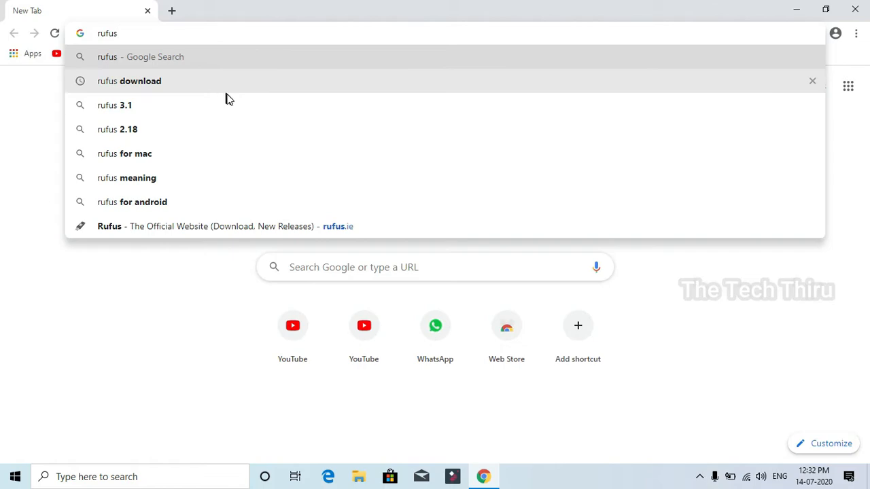
pyautogui.click(214, 81)
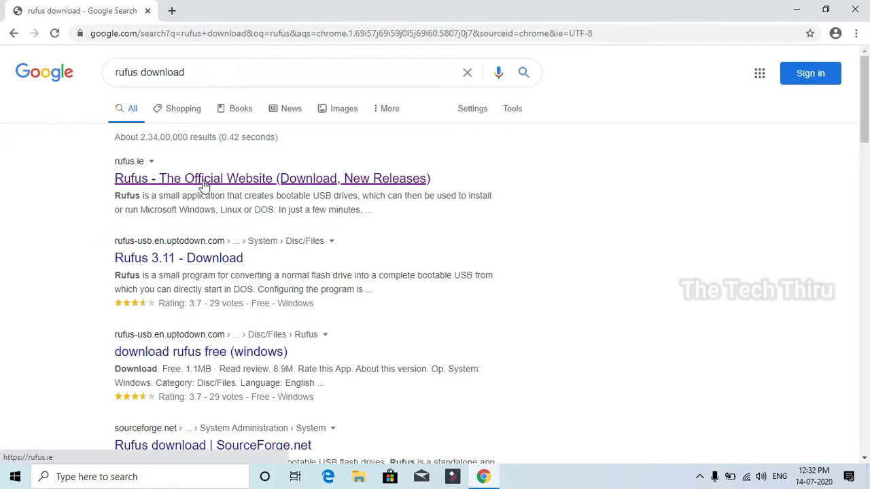
pyautogui.click(209, 179)
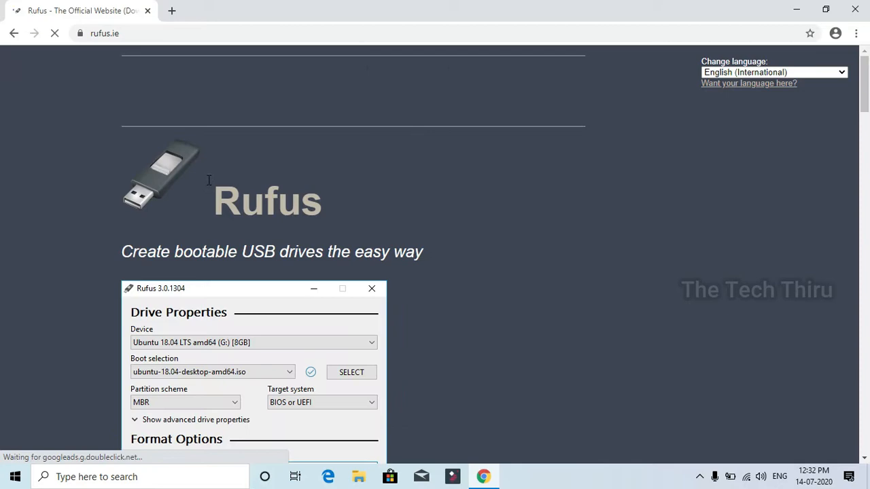
# Step: Download Rufus 3.11 Portable from the site's Download section and launch the downloaded file
pyautogui.click(859, 204)
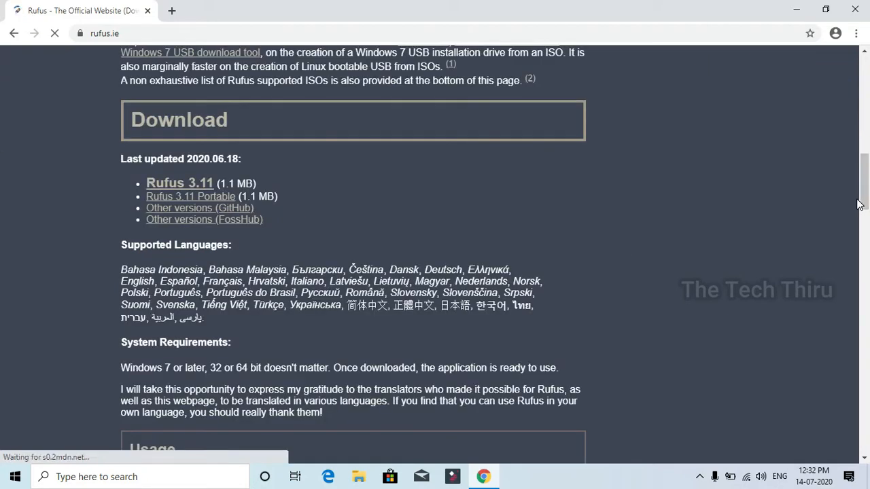
pyautogui.click(211, 198)
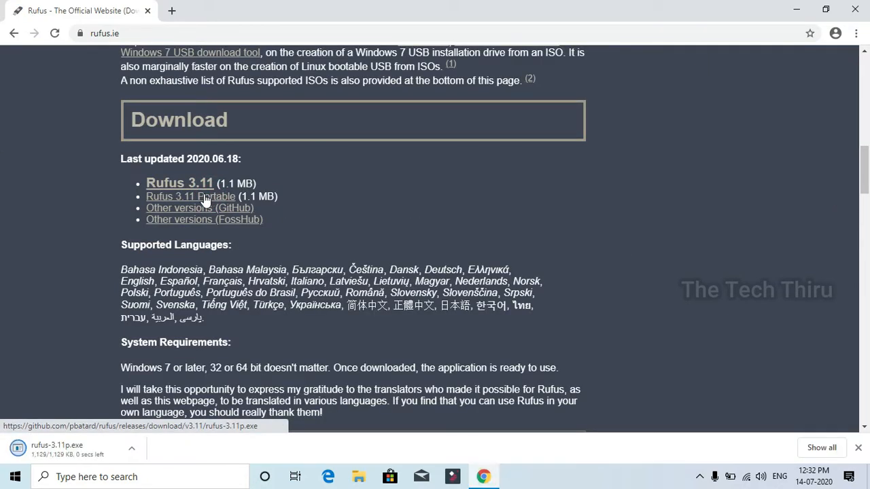
pyautogui.click(131, 448)
pyautogui.click(170, 375)
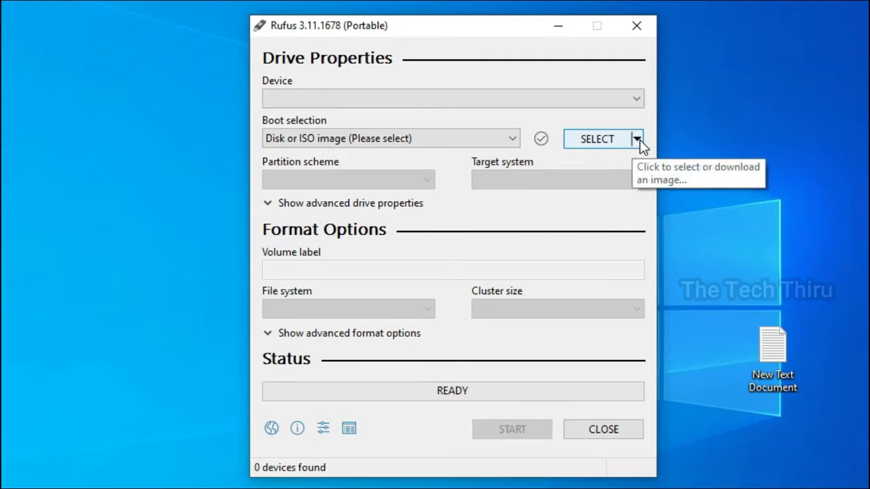
# Step: Switch Rufus's boot image source from selecting to downloading an image and start the ISO download dialog
pyautogui.click(638, 139)
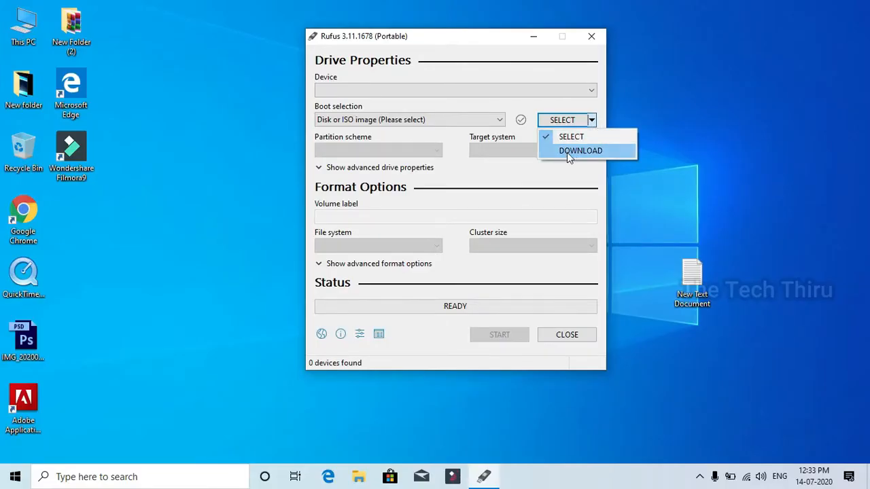
pyautogui.click(566, 150)
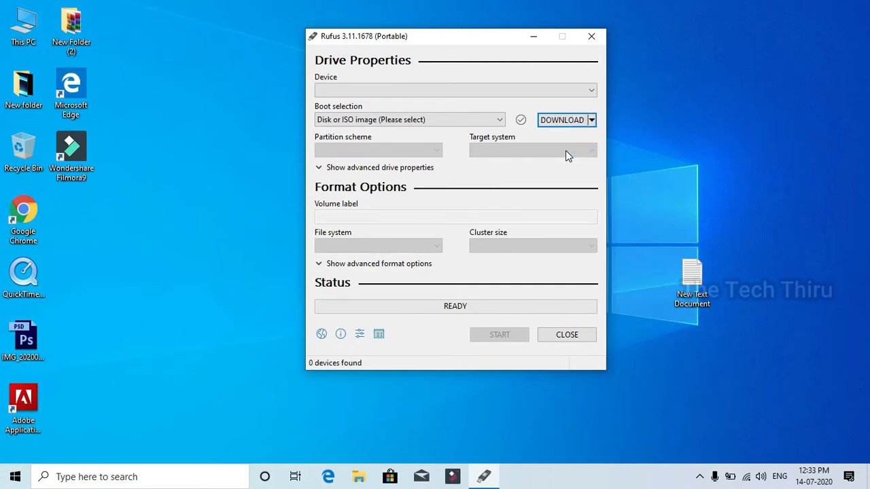
pyautogui.click(559, 121)
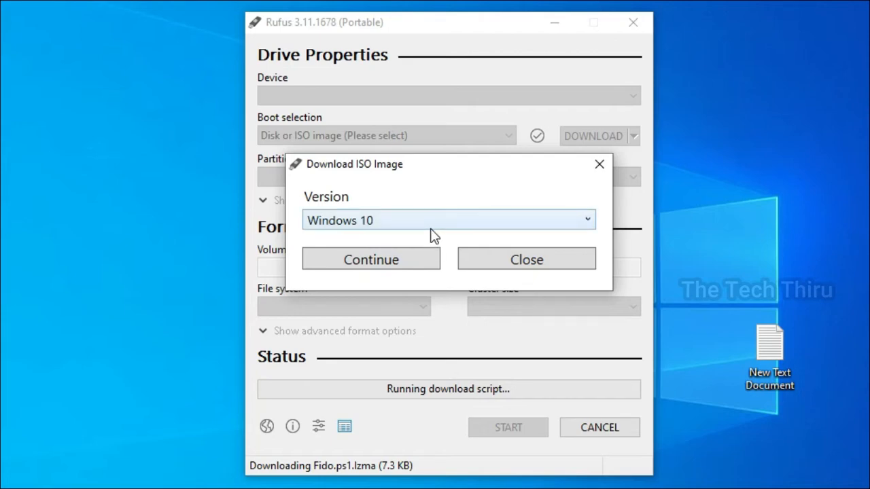
# Step: Set the version to Windows 8.1 for the ISO image download
pyautogui.click(465, 224)
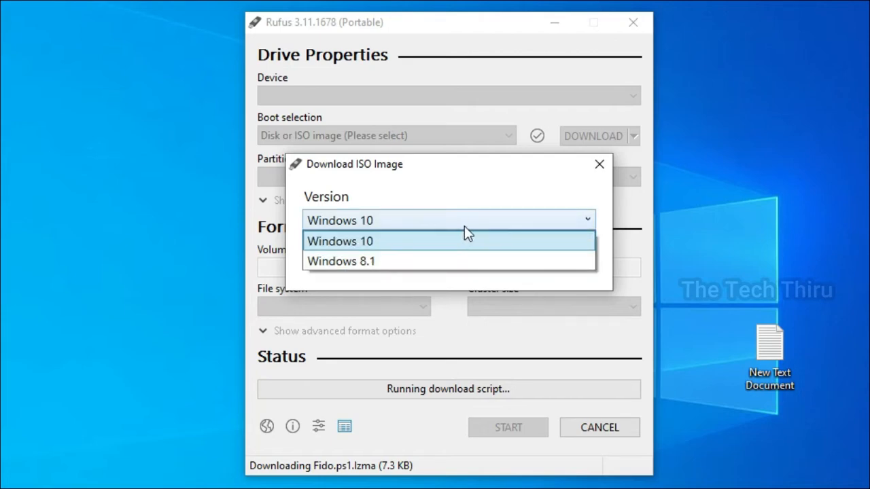
pyautogui.click(397, 234)
pyautogui.click(413, 220)
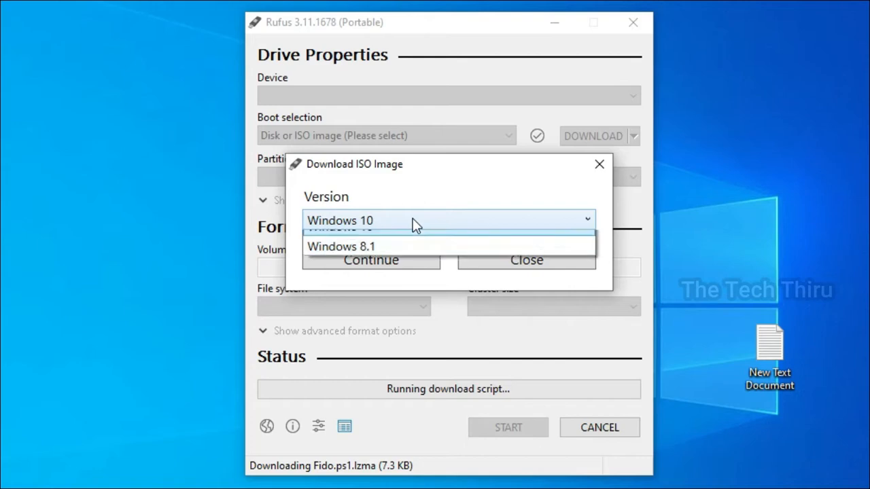
pyautogui.click(390, 268)
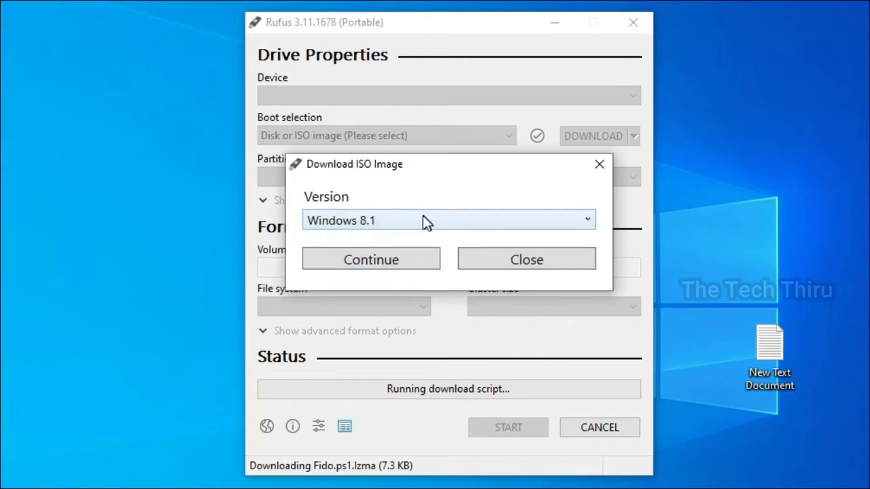
# Step: Change the version to Windows 10 for the ISO image download and continue to the release choice
pyautogui.click(440, 226)
pyautogui.click(414, 246)
pyautogui.click(398, 262)
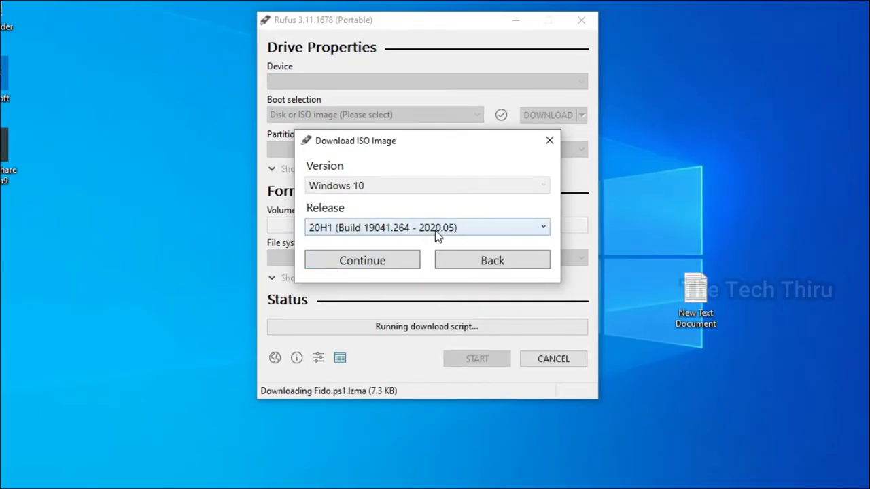
# Step: Look through the Windows 10 releases, choose 20H1 (Build 19041.264 - 2020.05) and continue to the edition choice
pyautogui.click(435, 231)
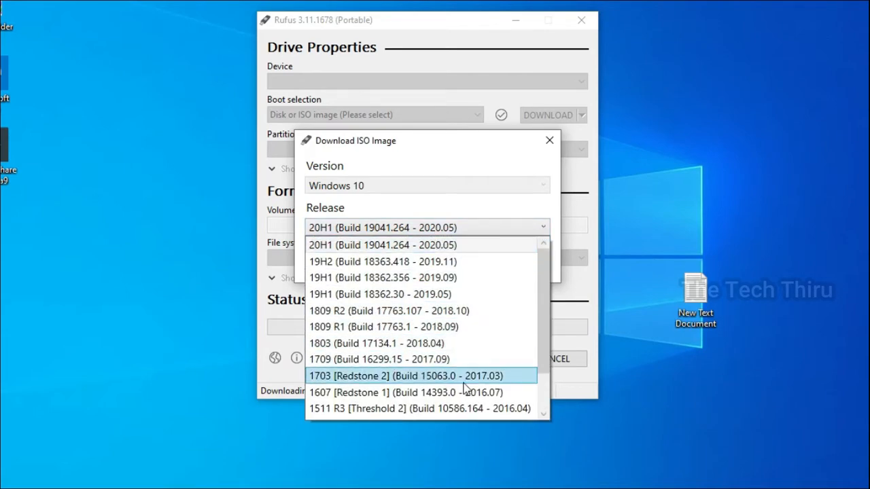
pyautogui.scroll(-1, 464, 388)
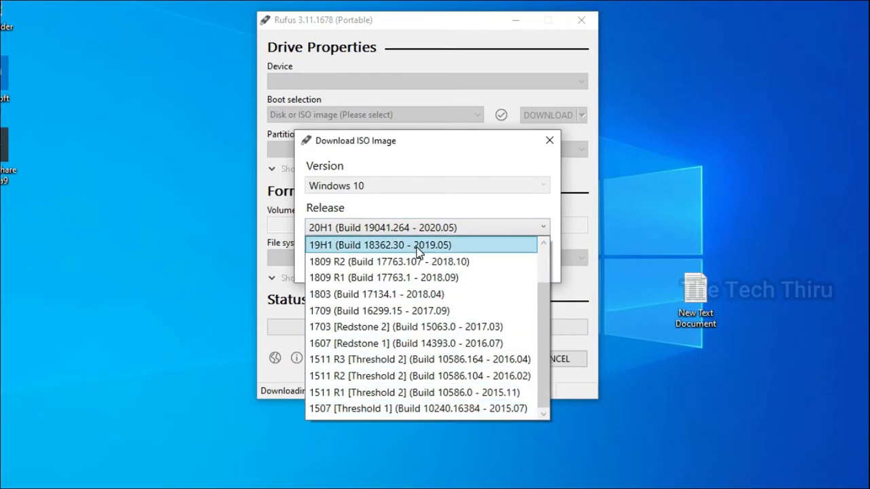
pyautogui.scroll(1, 418, 252)
pyautogui.scroll(1, 547, 280)
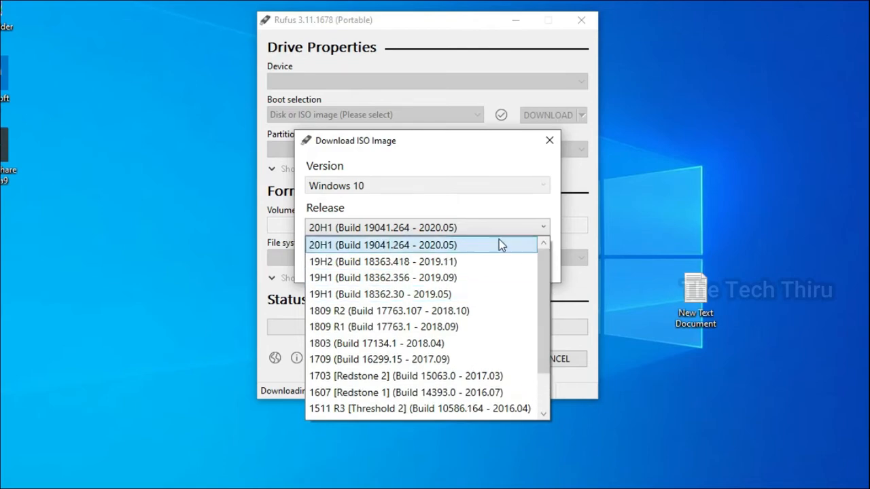
pyautogui.click(459, 246)
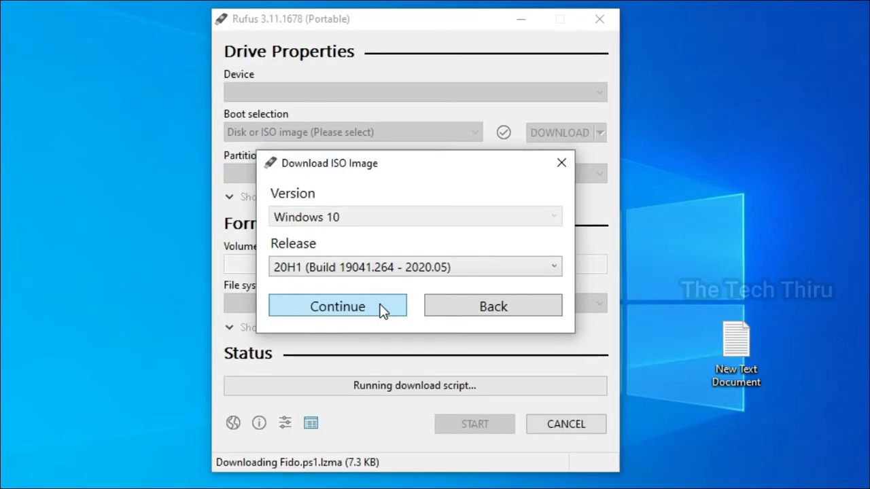
pyautogui.click(401, 261)
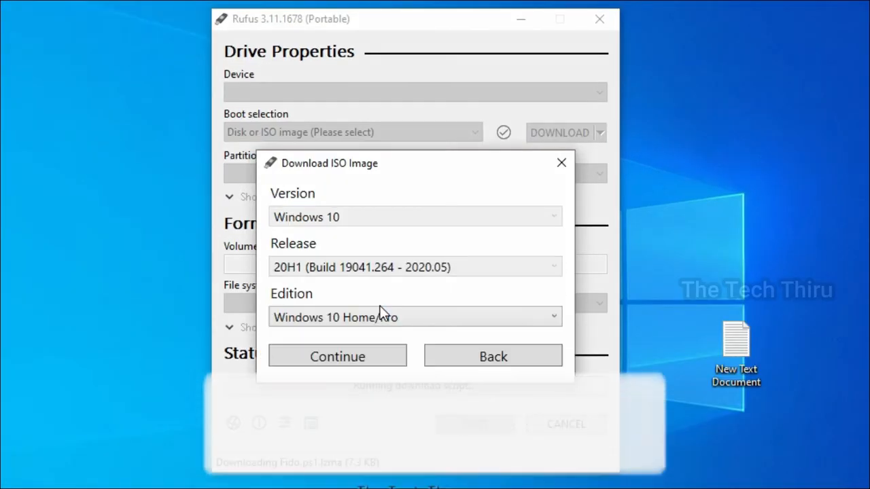
# Step: Choose the Windows 10 Home/Pro edition and the English International language, continuing to the architecture choice
pyautogui.click(419, 319)
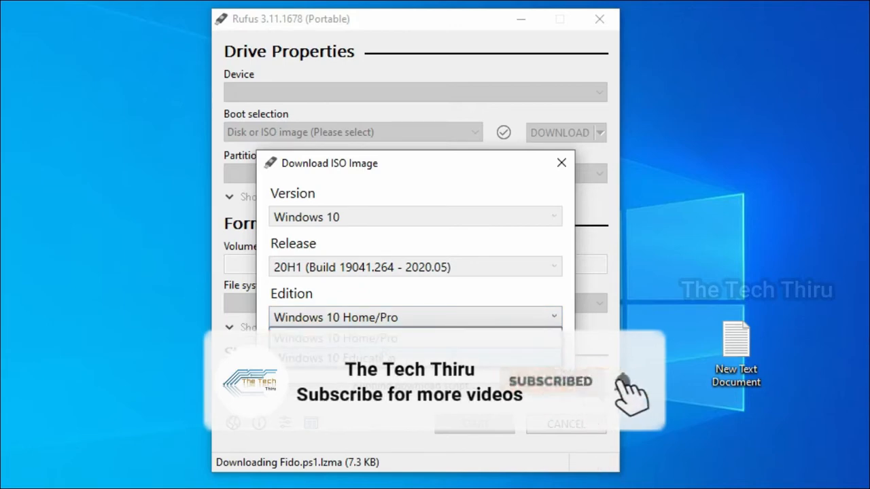
pyautogui.click(408, 338)
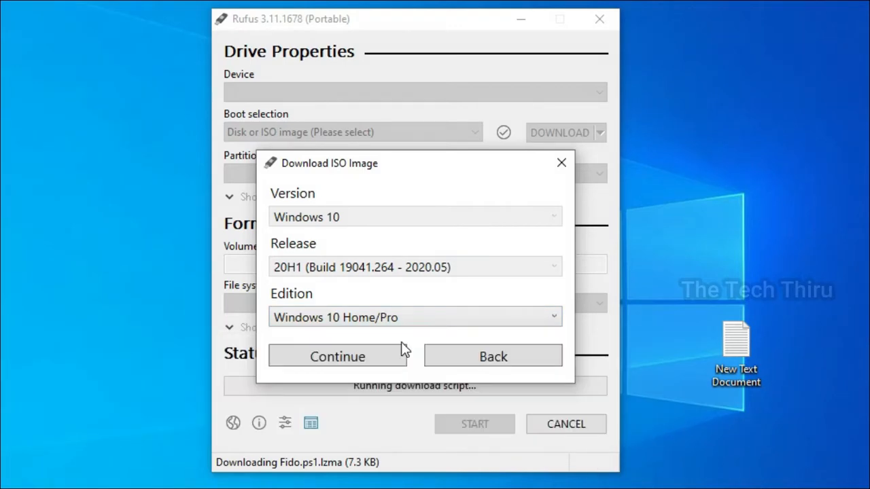
pyautogui.click(363, 345)
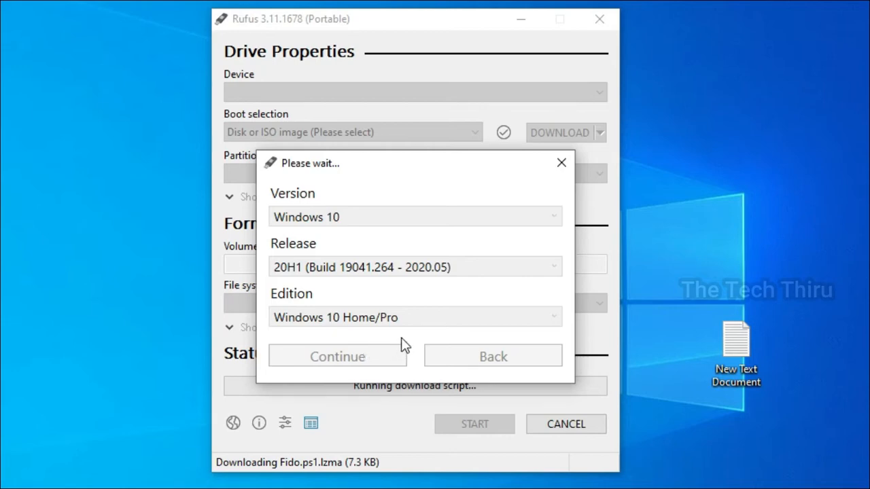
pyautogui.click(381, 371)
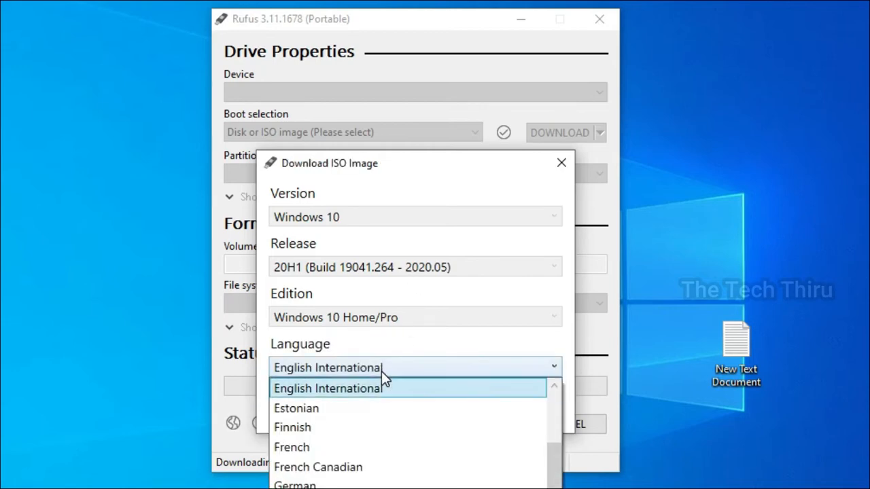
pyautogui.click(376, 391)
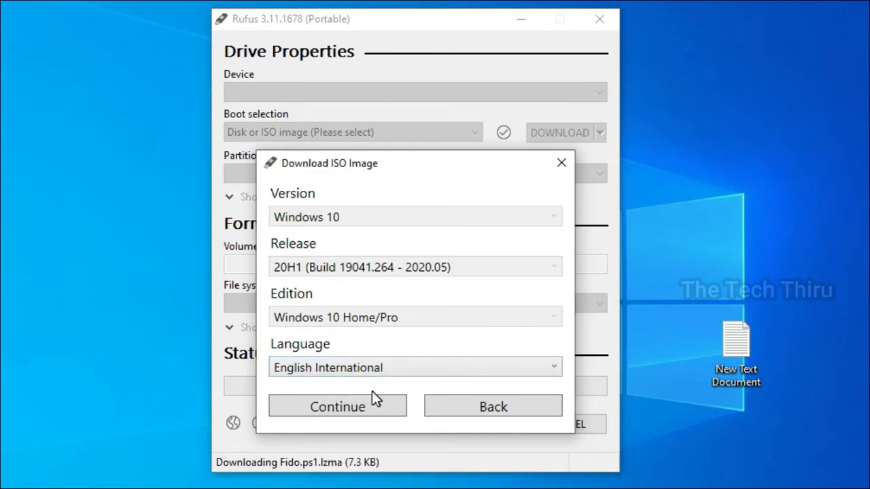
pyautogui.click(363, 415)
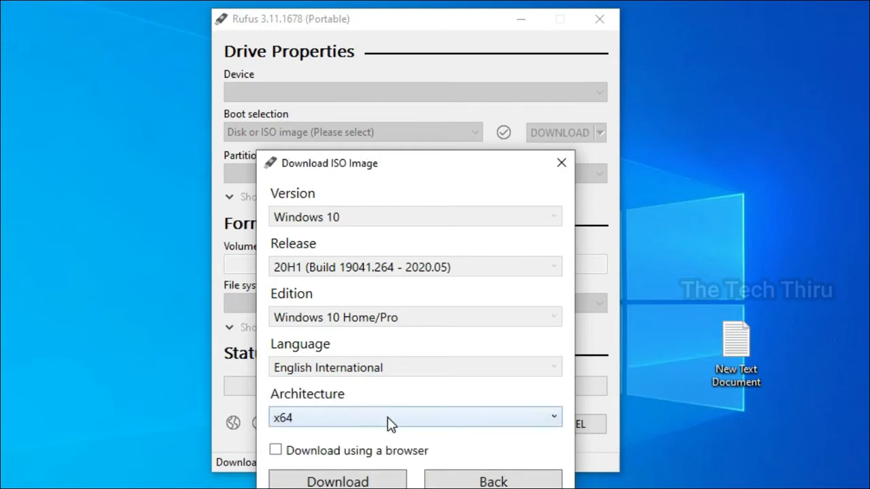
# Step: Choose the x64 architecture and start the ISO download using a browser
pyautogui.click(387, 416)
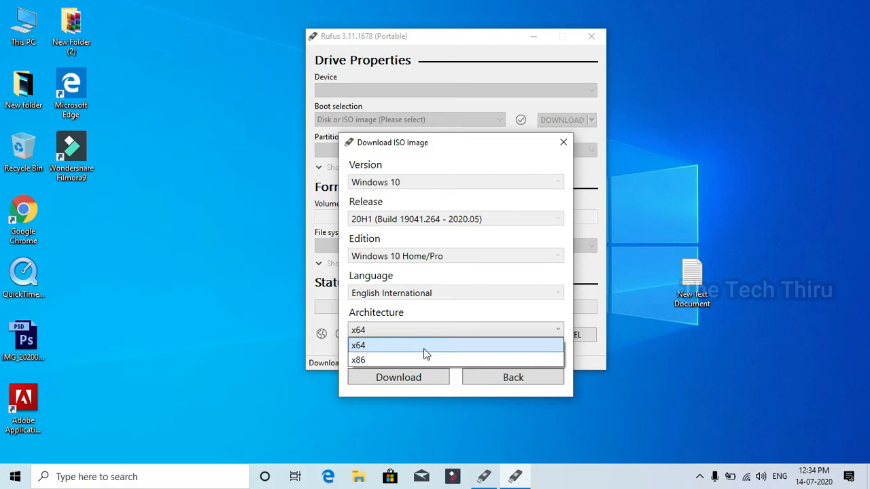
pyautogui.click(426, 351)
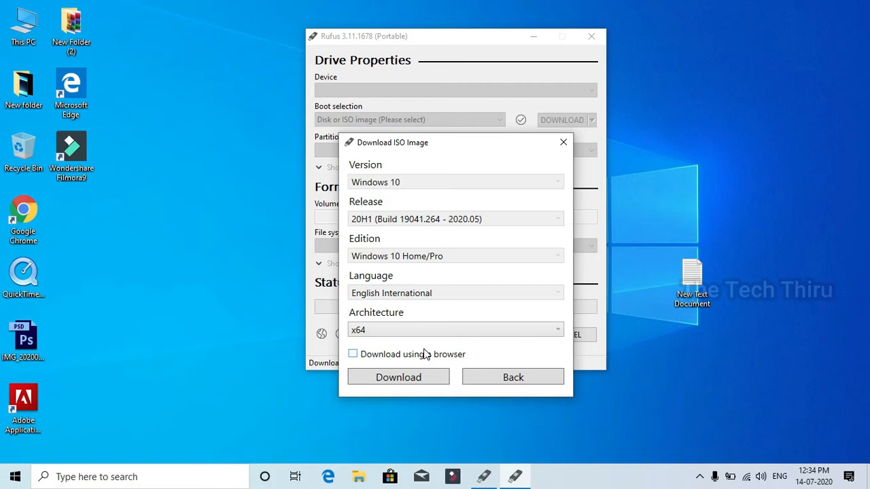
pyautogui.click(353, 354)
pyautogui.click(367, 377)
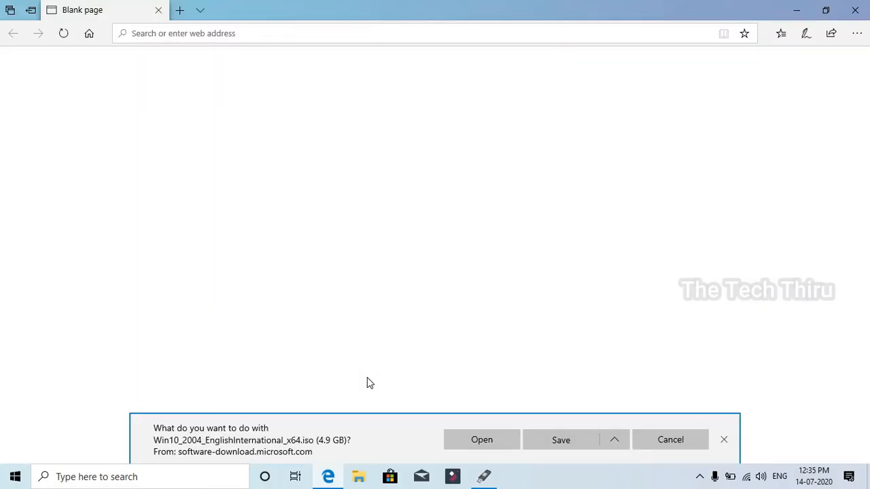
# Step: Accept the download of Win10_2004_EnglishInternational_x64.iso in Microsoft Edge and view its progress in the downloads list
pyautogui.click(493, 445)
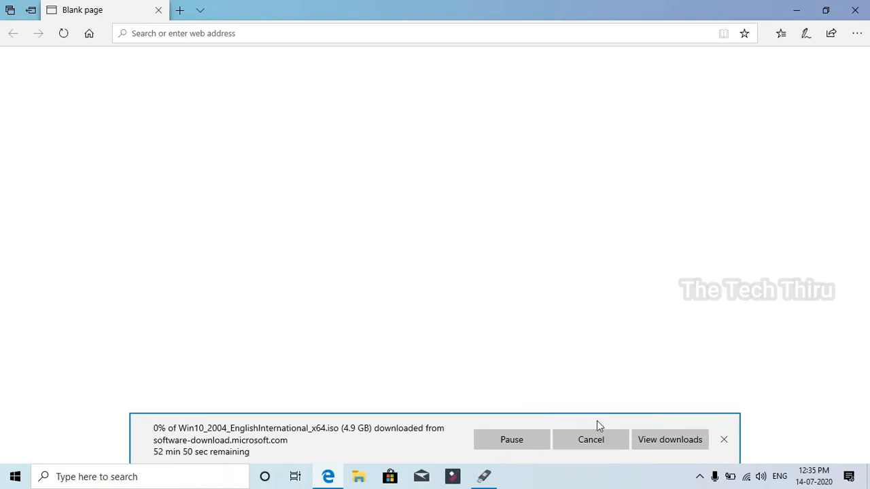
pyautogui.click(654, 437)
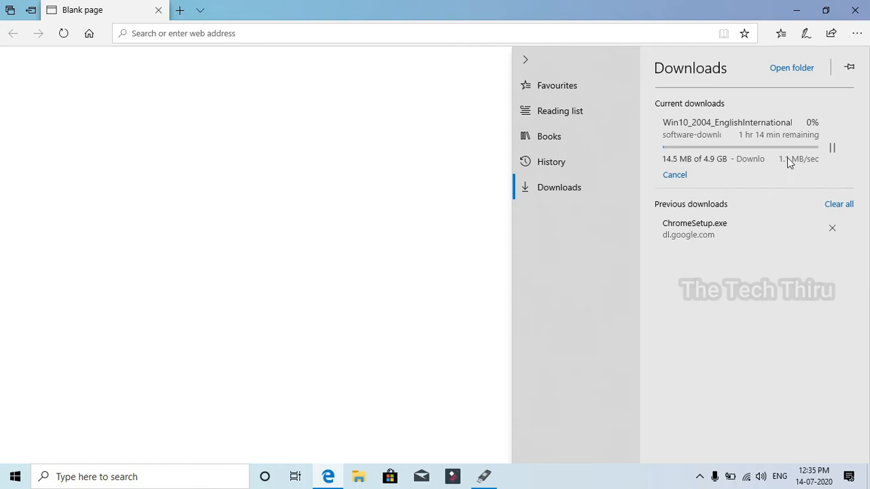
pyautogui.click(698, 159)
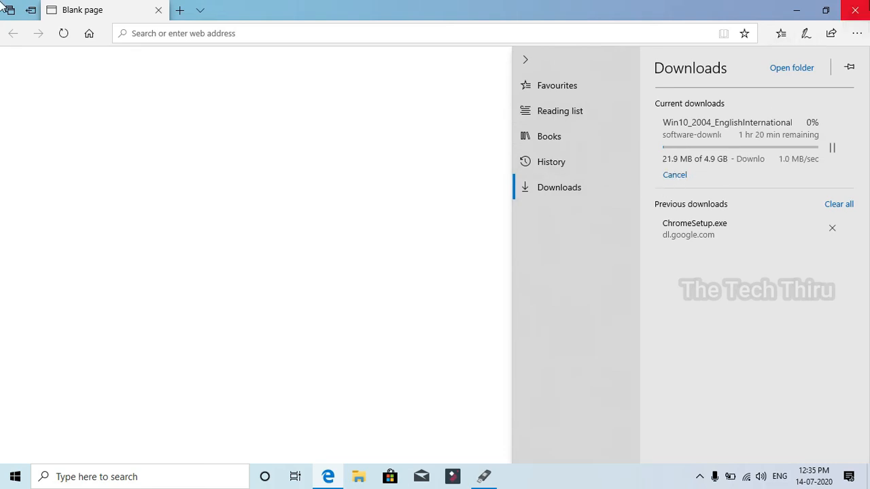
# Step: Close the browser window while the ISO file is downloading
pyautogui.click(855, 9)
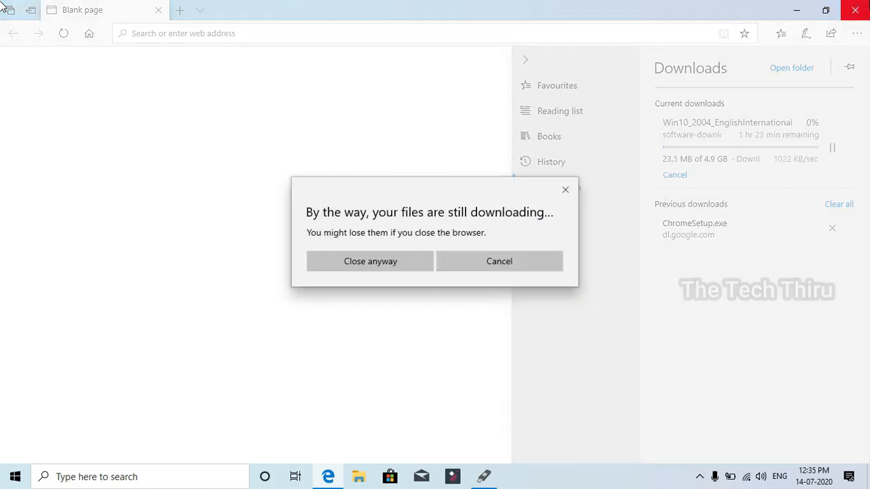